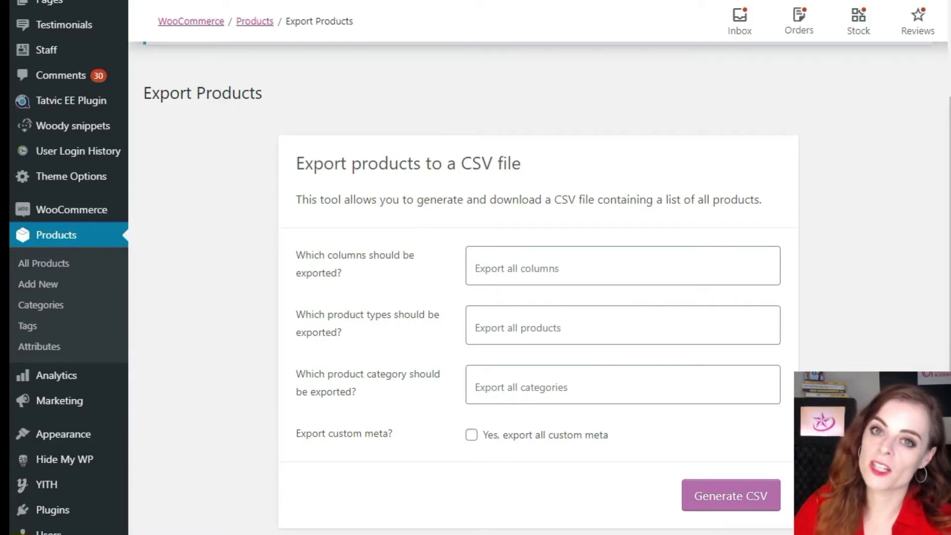
Generate a CSV export of all columns, products and categories, with all custom meta included.
click(471, 435)
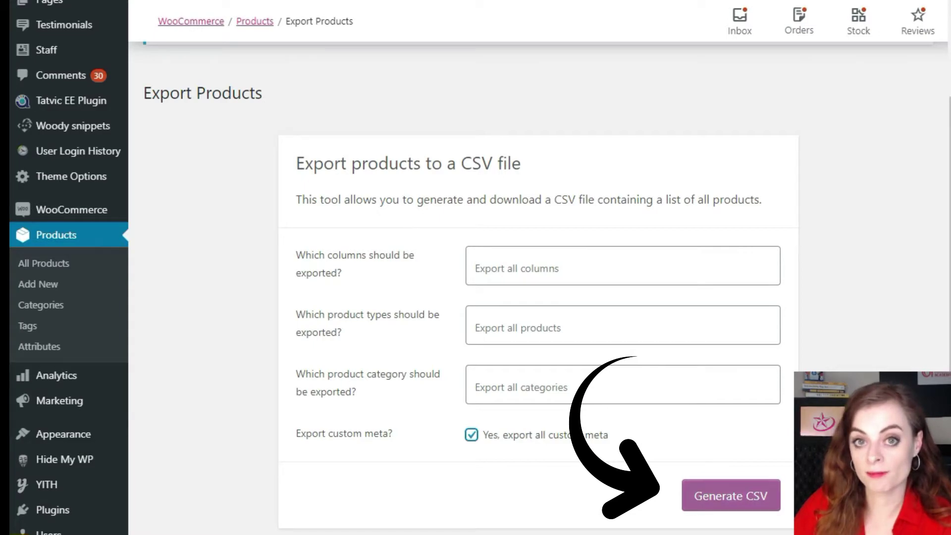
click(730, 495)
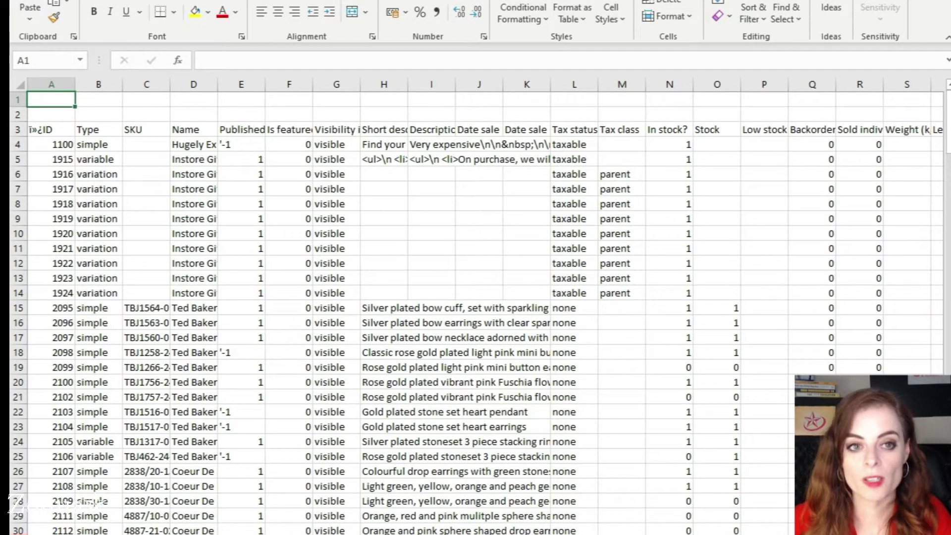
In the exported CSV in Excel, examine the row 3 column headings from ID across to Sale price.
click(479, 277)
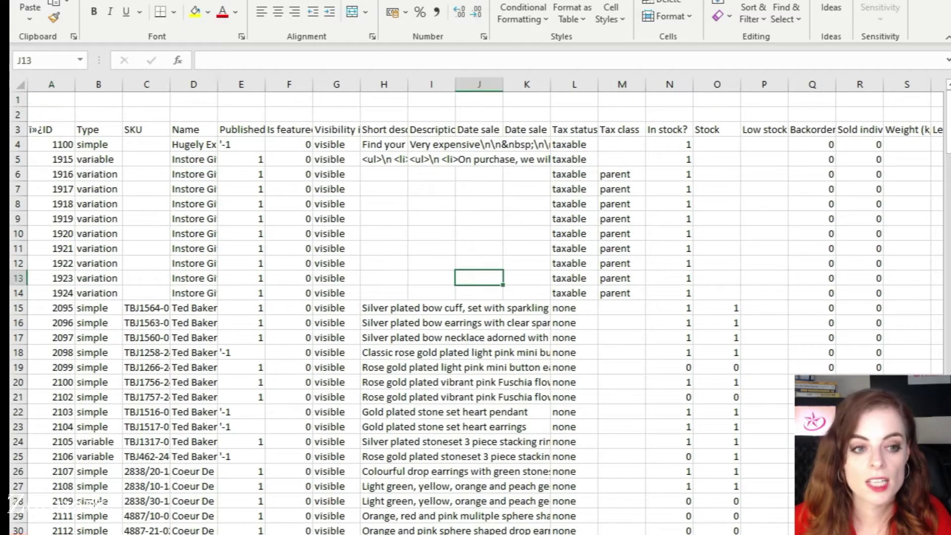
click(18, 129)
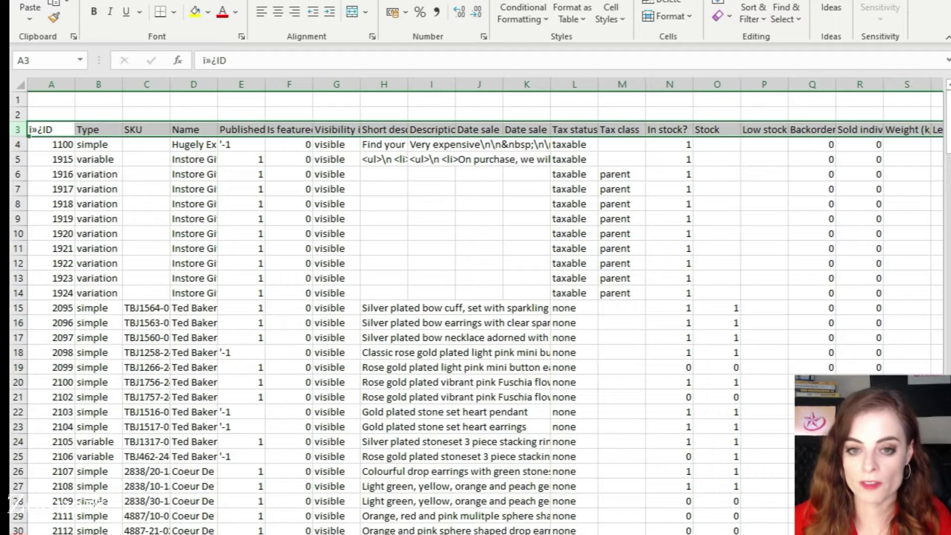
click(98, 129)
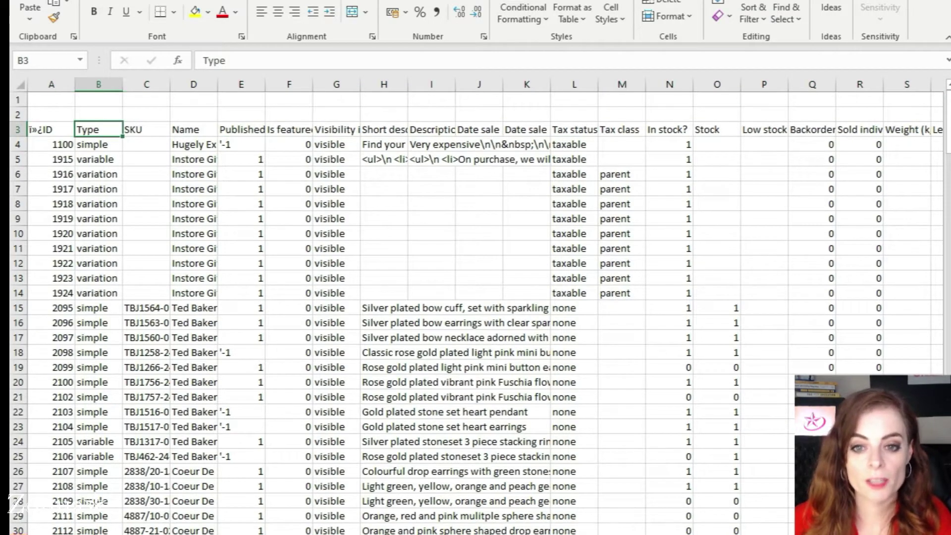
key(Right)
key(Right)
key(Right)
key(Right)
key(Right)
key(Right)
key(Right)
key(Right)
key(Right)
key(Right)
key(Right)
key(Right)
key(Right)
key(Right)
key(Right)
key(Right)
key(Right)
key(Right)
key(Right)
key(Right)
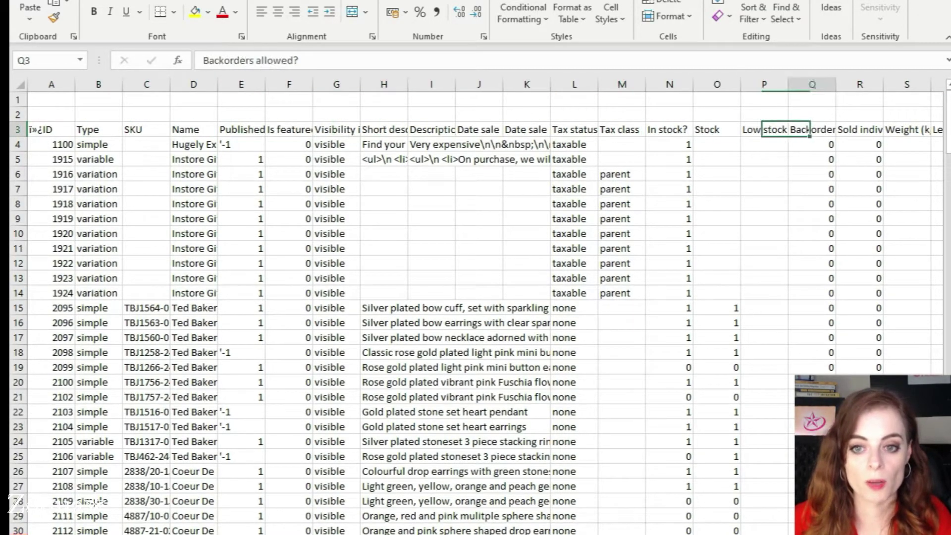
key(Right)
key(Right)
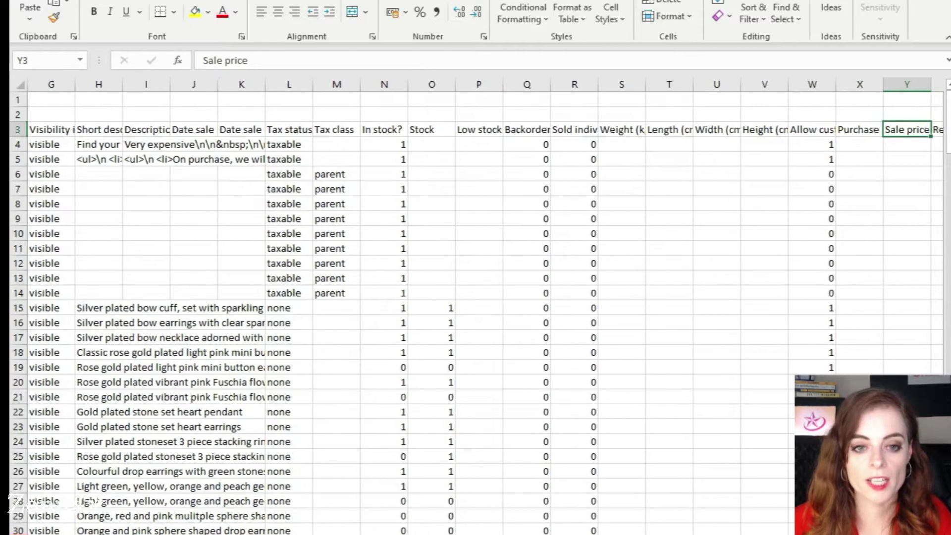
Fill the In stock? and Stock columns (N and O) with yellow.
drag(384, 84, 441, 84)
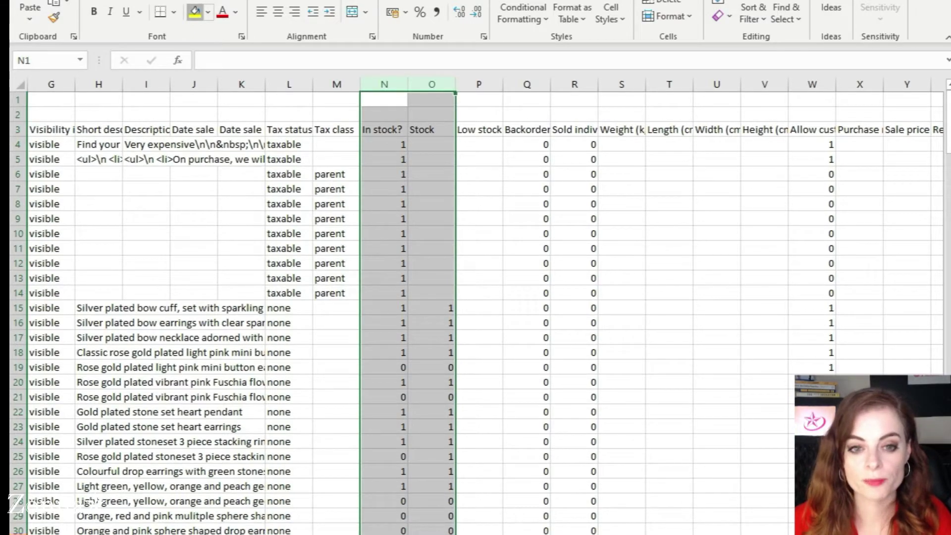
click(195, 11)
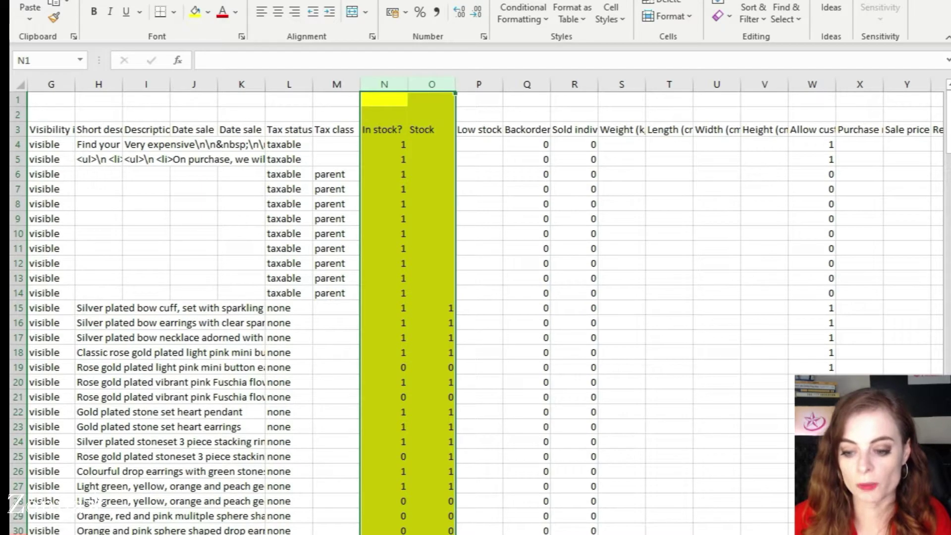
Examine the In stock? values in column N against the Stock quantities in column O down the product rows.
ctrl+scroll(475, 307, up, 4)
scroll(476, 307, up, 2)
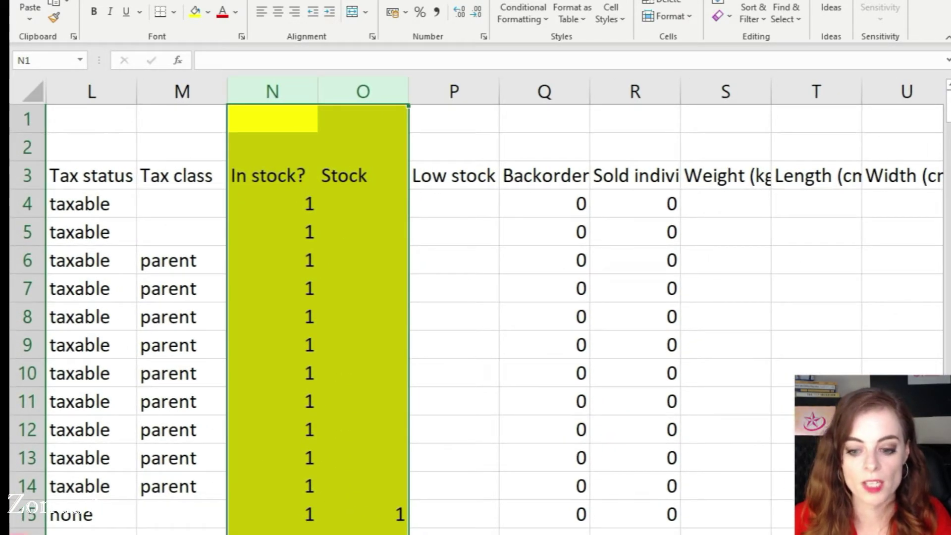
scroll(475, 307, left, 2)
click(453, 91)
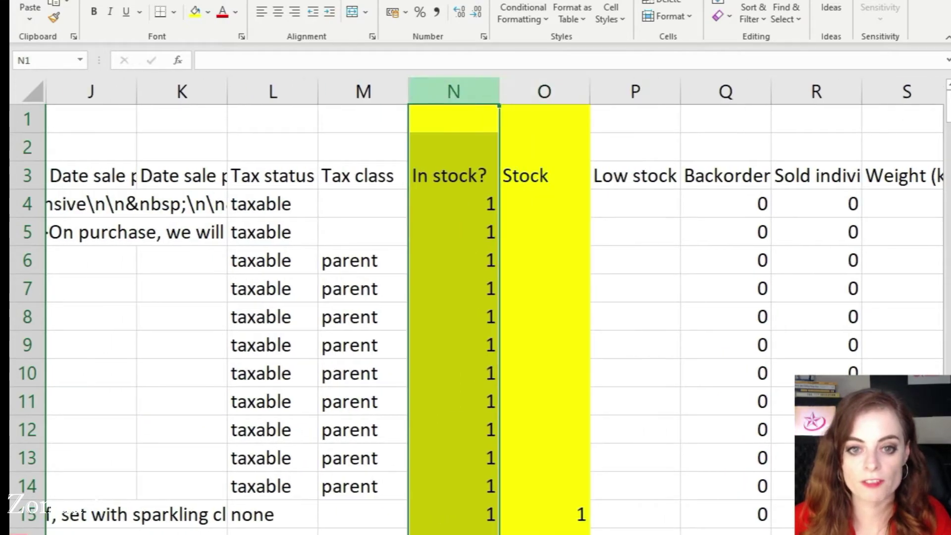
click(543, 91)
click(453, 91)
scroll(476, 307, down, 1)
scroll(475, 307, up, 1)
scroll(475, 307, down, 5)
scroll(475, 307, down, 20)
scroll(475, 317, up, 18)
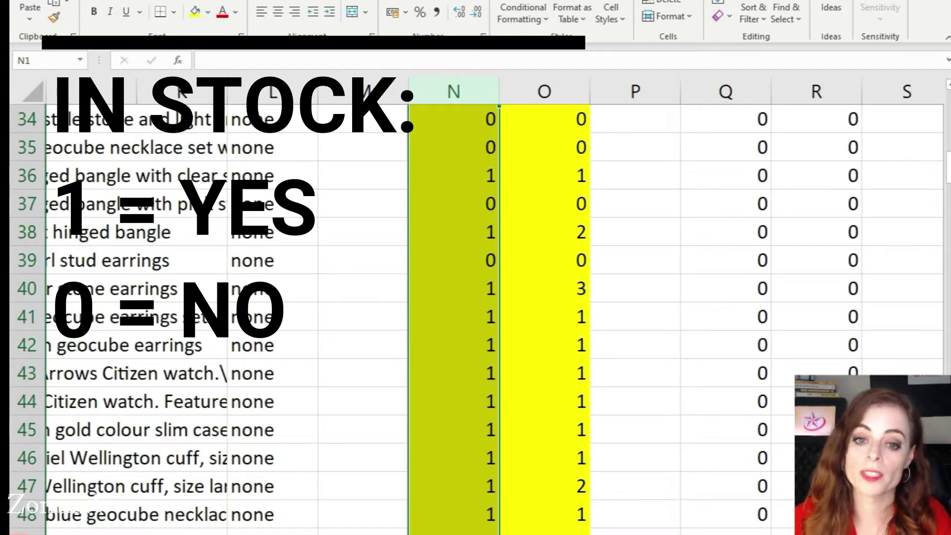
click(453, 288)
scroll(476, 317, up, 11)
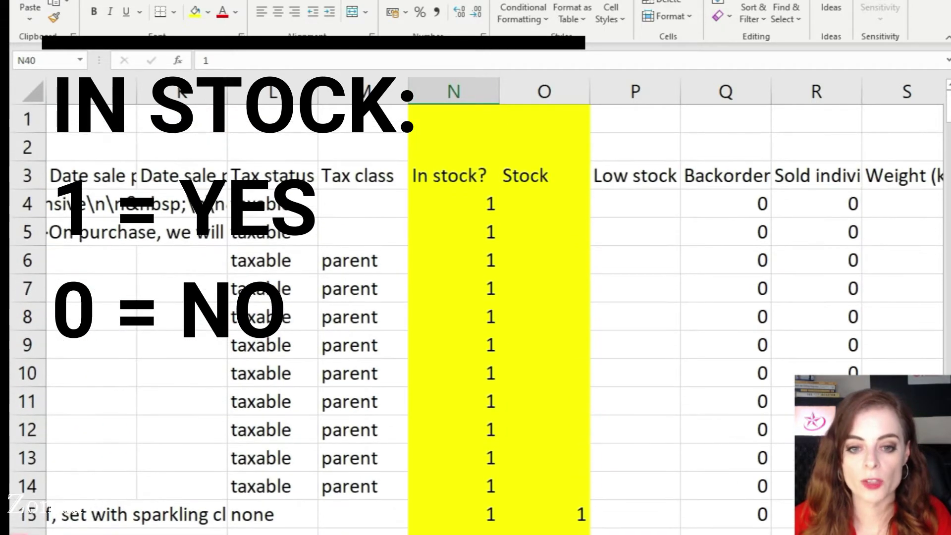
click(453, 203)
scroll(453, 317, down, 3)
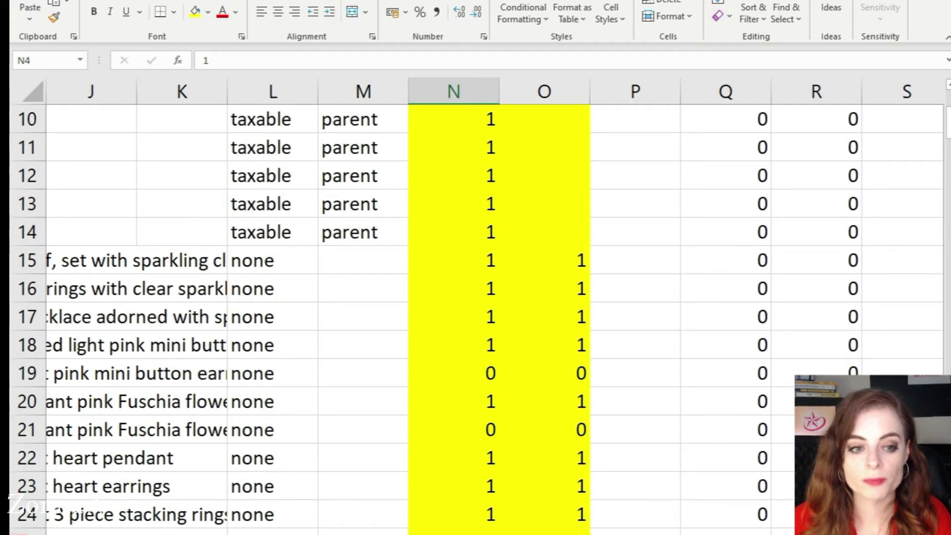
Check the Stock column's heading in O3 and the product quantity in O15.
click(543, 260)
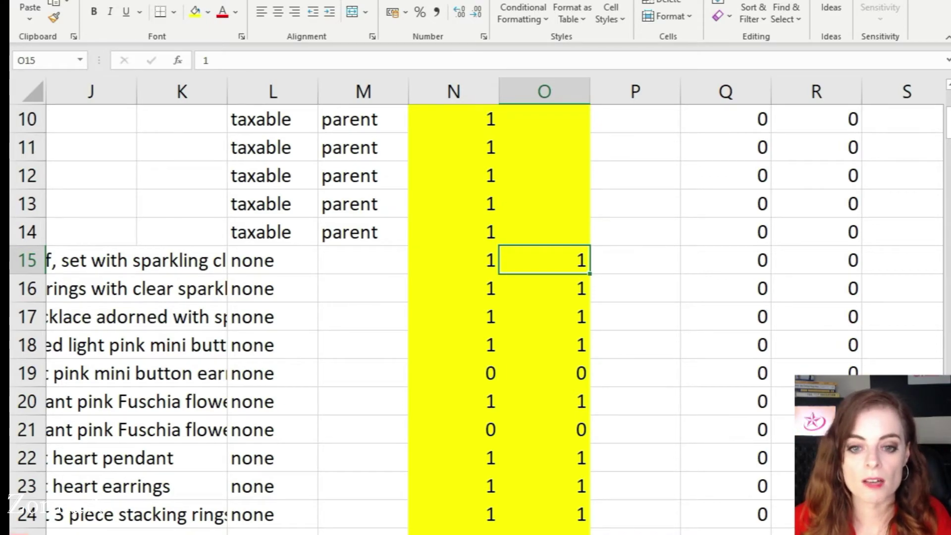
scroll(477, 318, up, 3)
click(544, 176)
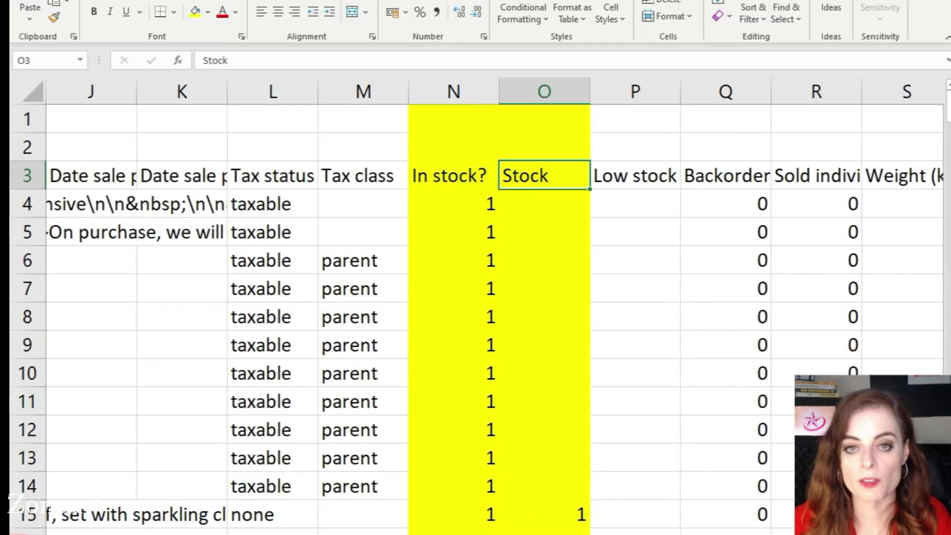
scroll(475, 316, down, 2)
click(544, 345)
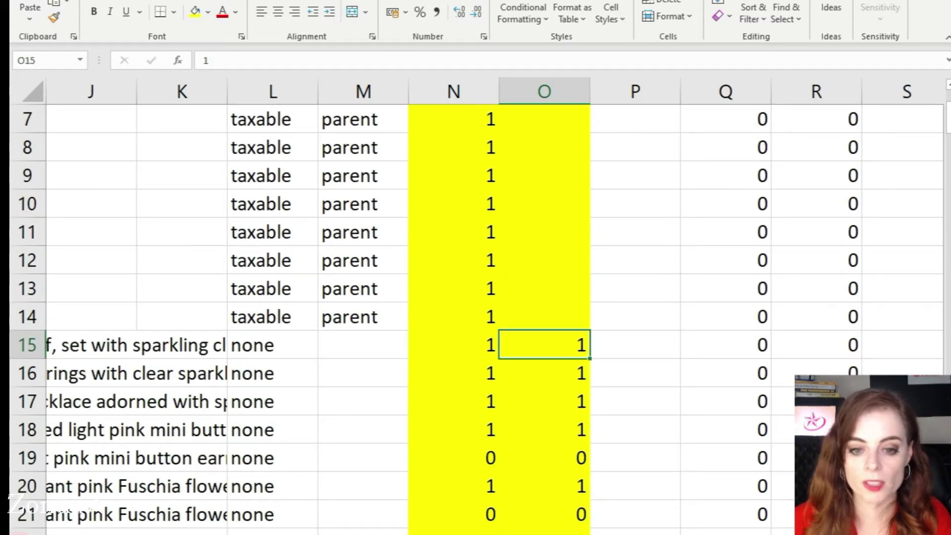
Review the product in row 15 across its SKU, Name and neighbouring columns to identify which item it is.
key(Left)
key(Left)
key(Left)
key(Left)
key(Left)
key(Left)
key(Left)
key(Left)
key(Left)
key(Left)
key(Left)
key(Left)
key(Left)
key(Left)
key(Right)
key(Right)
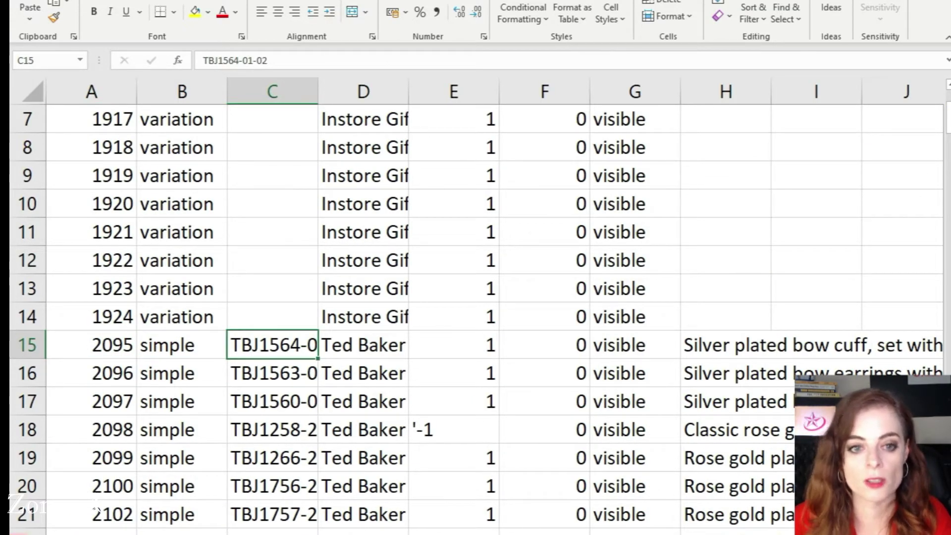
scroll(476, 307, up, 2)
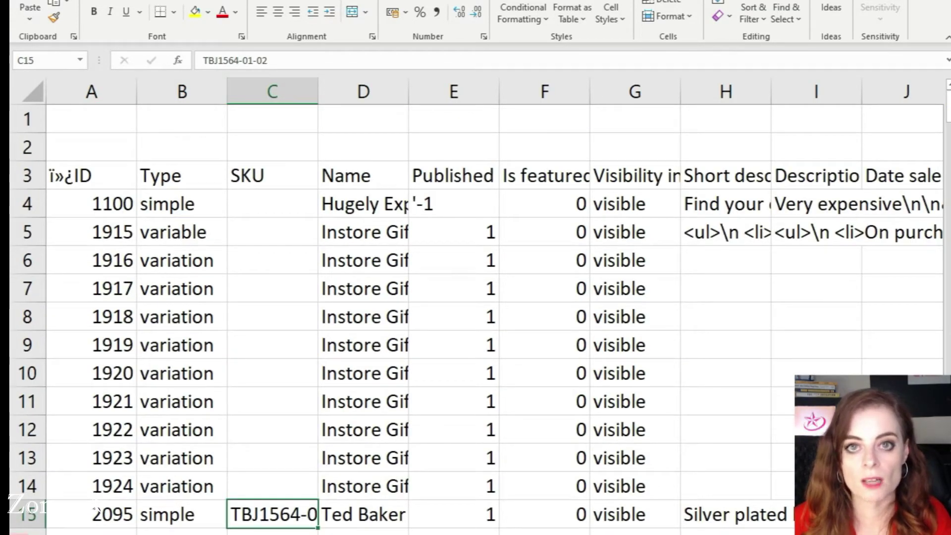
click(362, 513)
scroll(476, 307, down, 3)
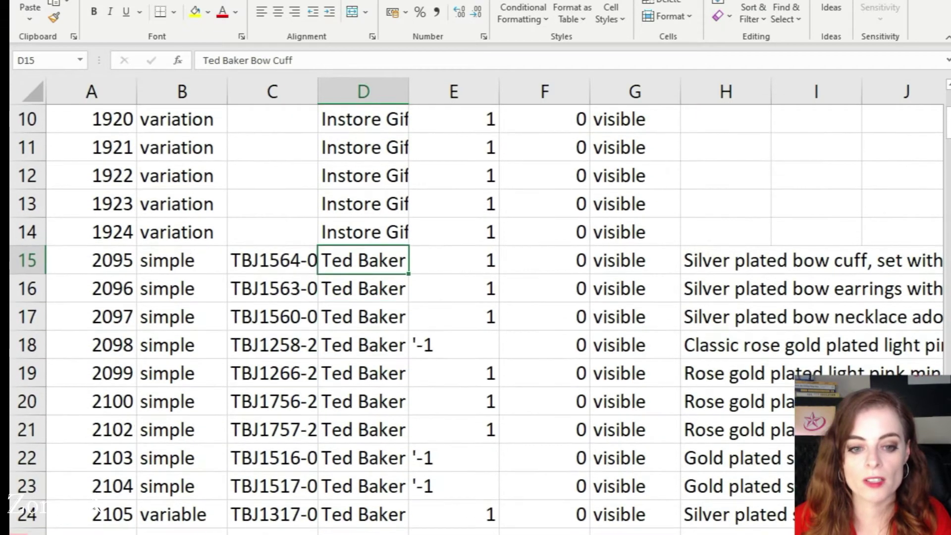
key(Right)
key(Right)
key(Right)
key(Right)
key(Right)
key(Right)
key(Right)
key(Right)
key(Right)
key(Right)
key(Right)
key(Right)
key(Right)
key(Right)
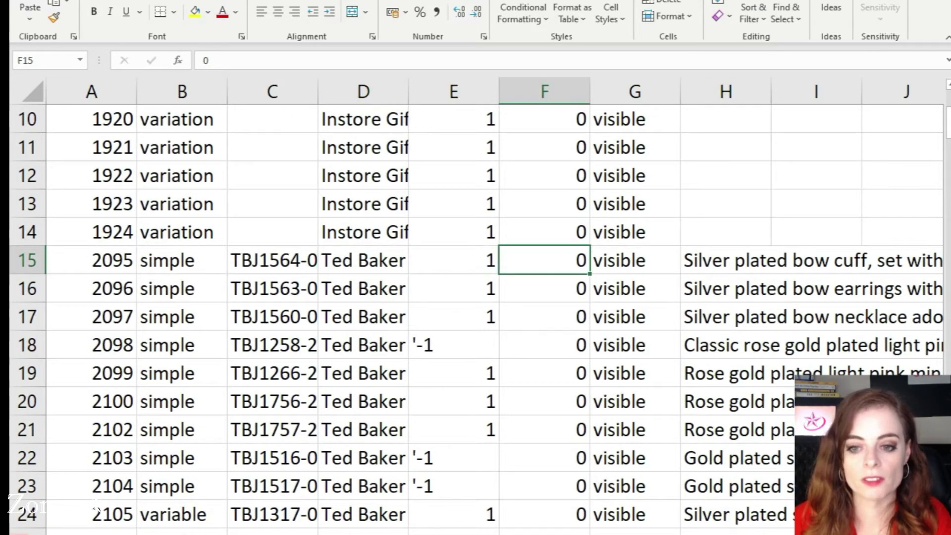
key(Left)
key(Left)
key(Left)
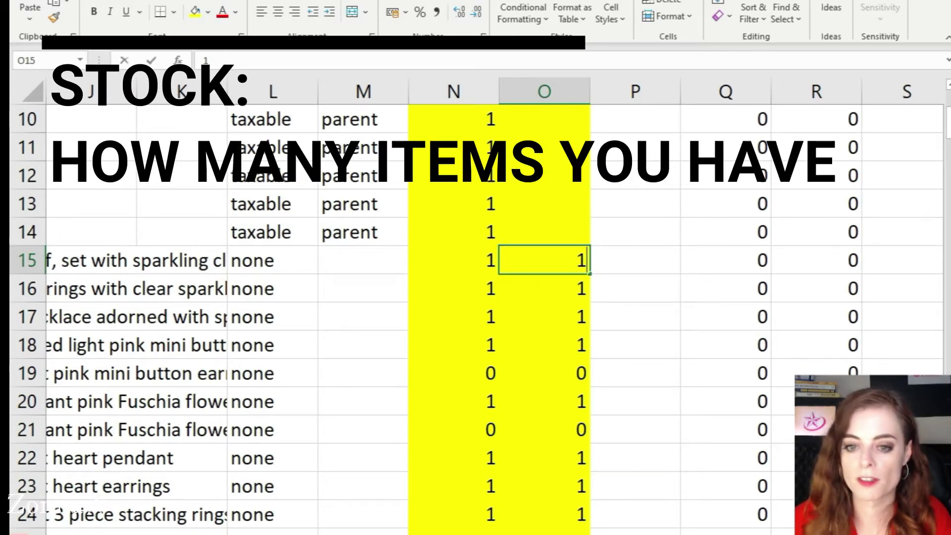
Set the Stock quantity of the Ted Baker Bow Cuff in cell O15 to 5.
text(55)
key(BackSpace)
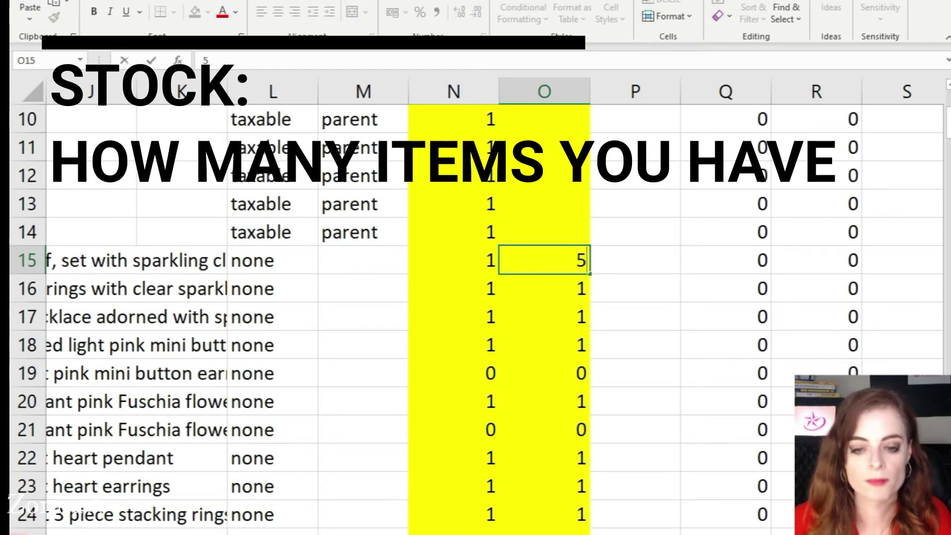
click(634, 288)
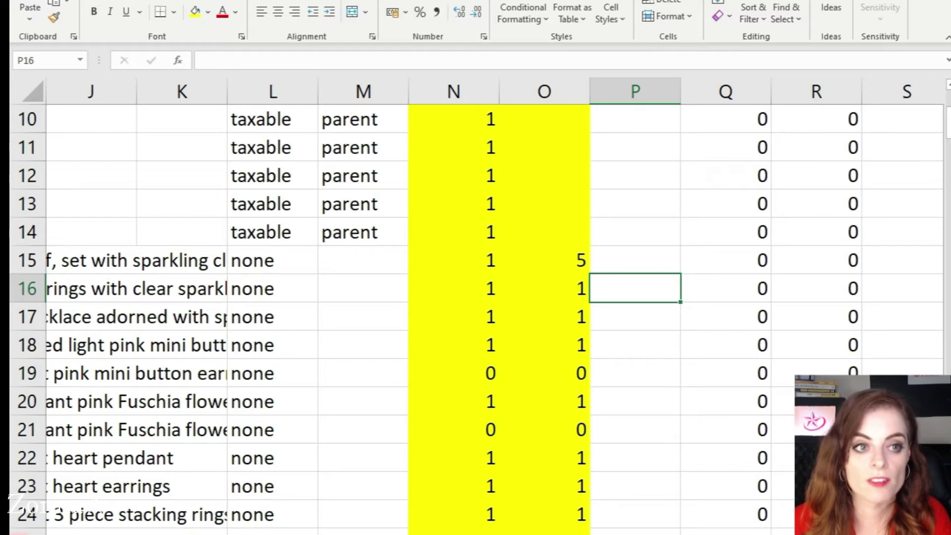
Save a copy of the export as CSV (Comma delimited), adding "rev1" to the end of its file name.
key(alt+f)
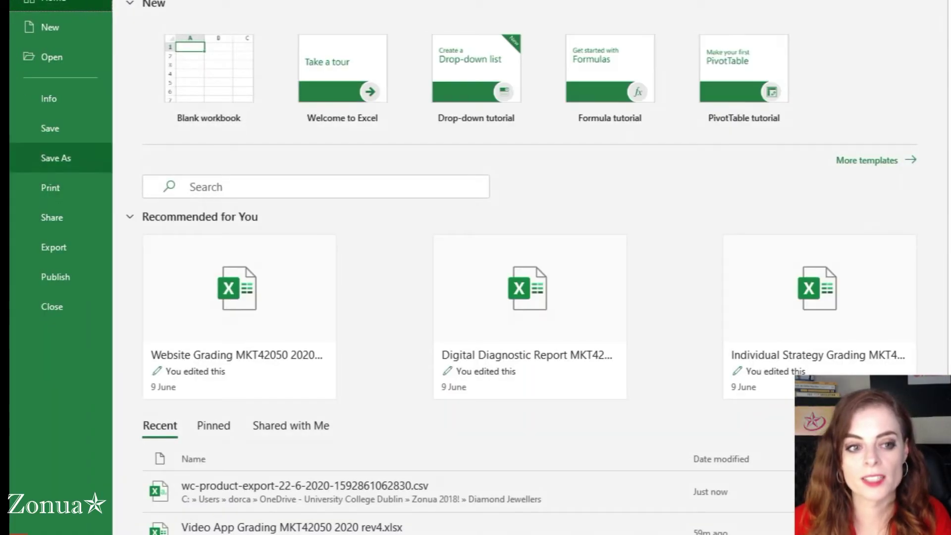
click(56, 158)
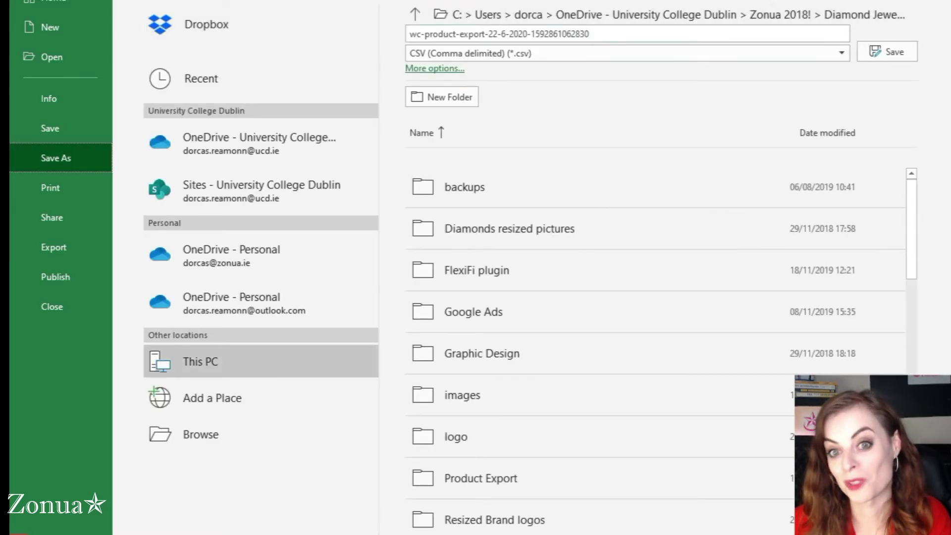
click(627, 34)
key(End)
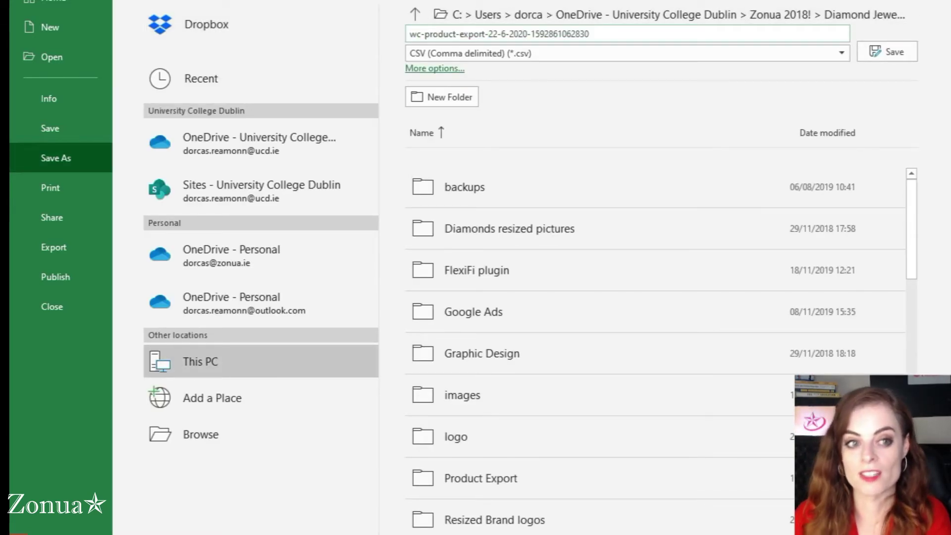
text(rev0)
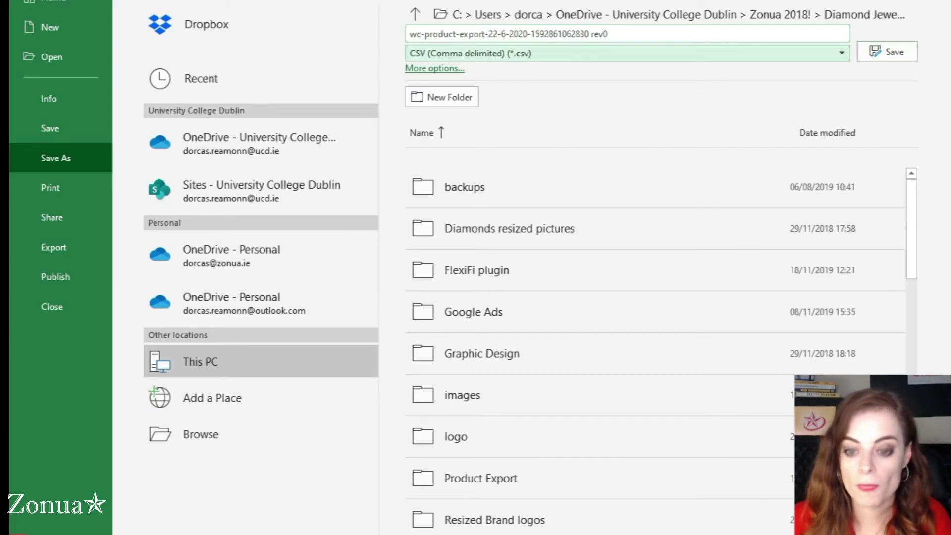
key(BackSpace)
text(1)
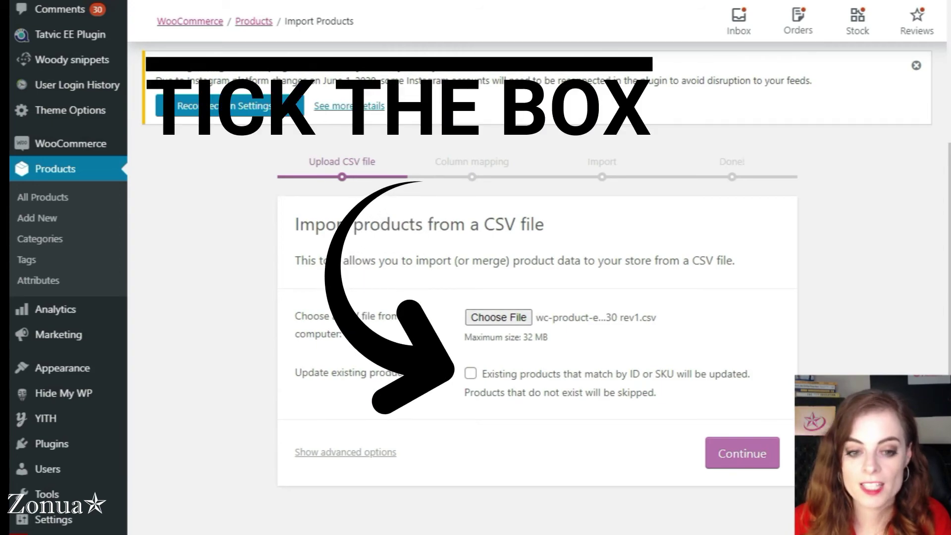
In the WooCommerce product import for the rev1 CSV, enable updating existing products that match by ID or SKU.
click(470, 373)
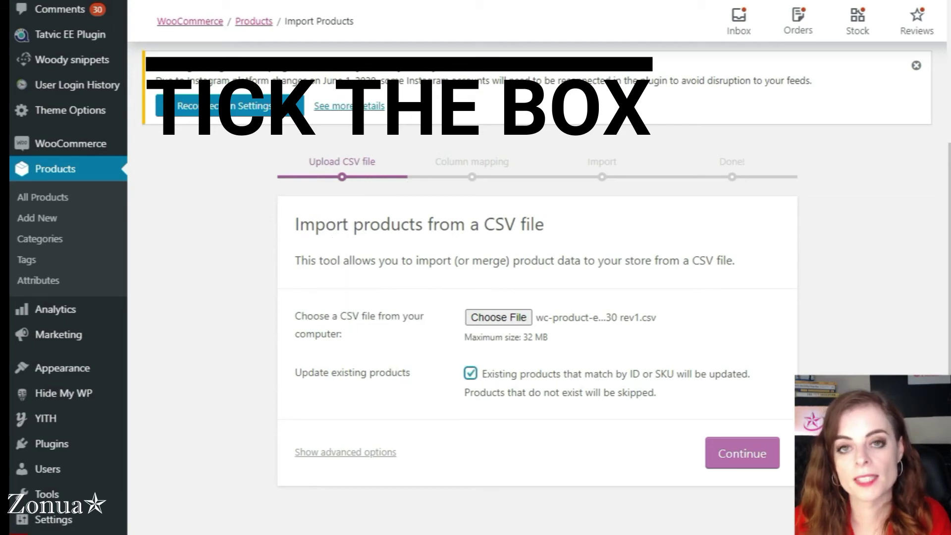